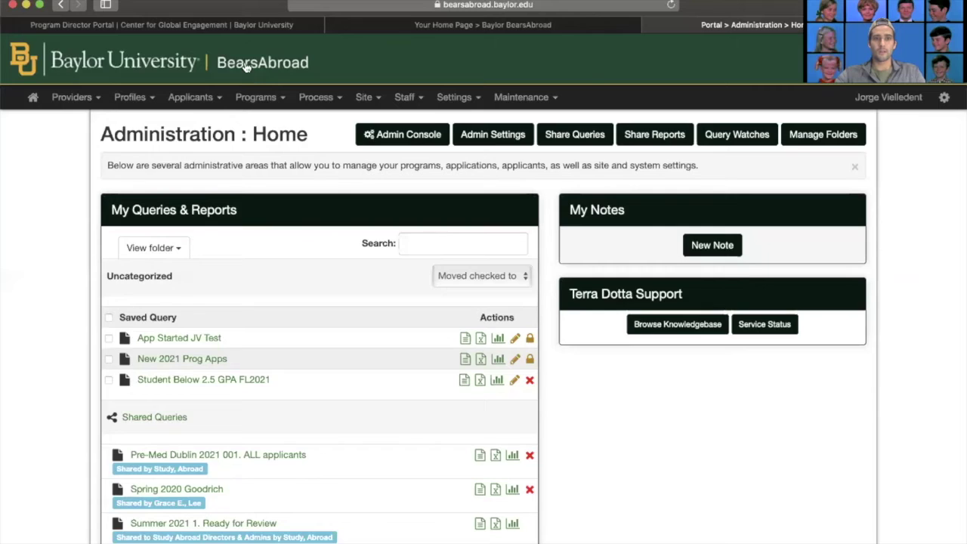
# Go to the Program Director Portal page and open the BearsAbroad site from it.
pyautogui.click(207, 25)
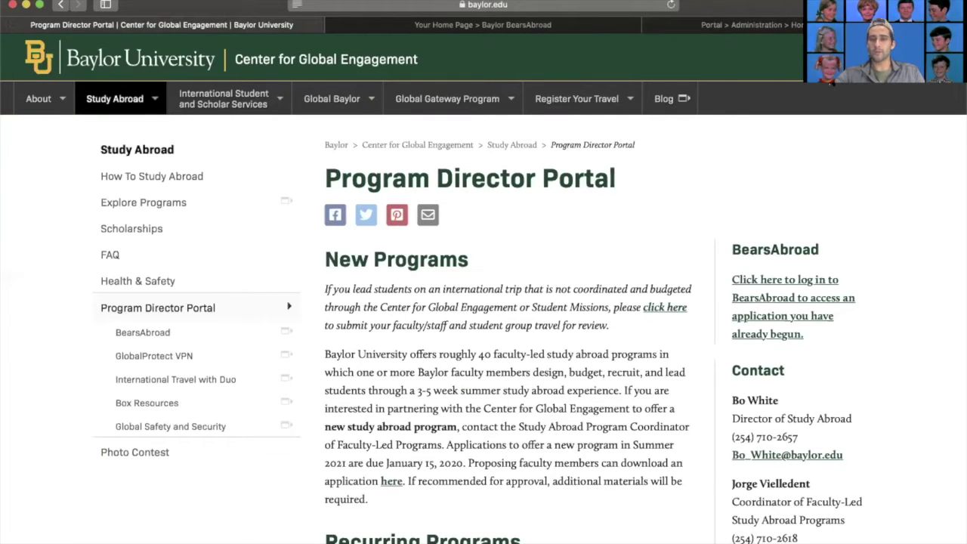
pyautogui.moveTo(119, 119)
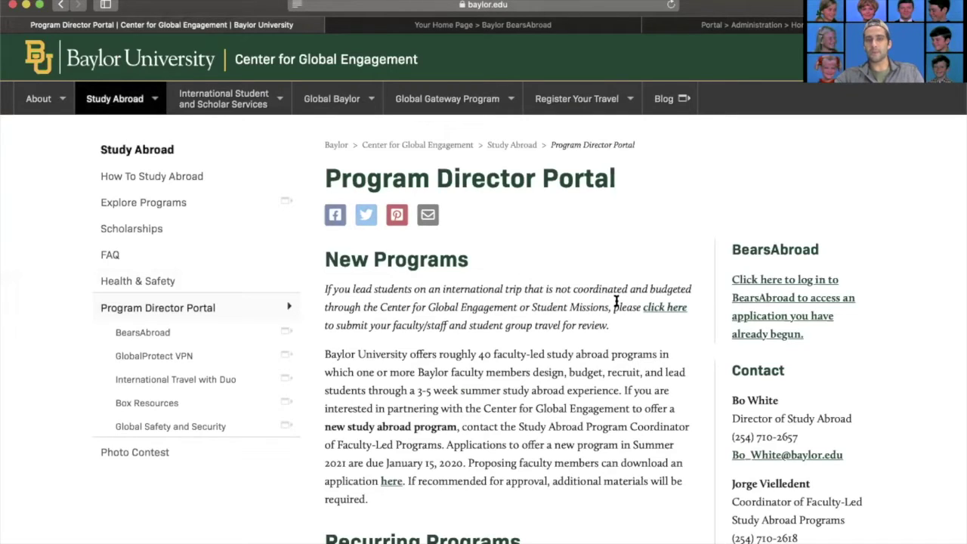
pyautogui.click(664, 311)
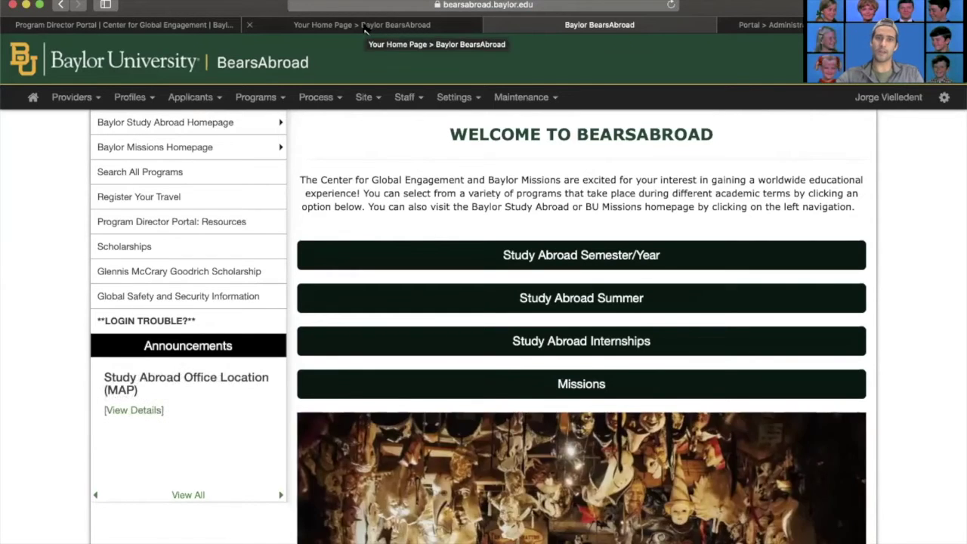
# Examine the program started and completed entries and the application cards on the Applicant home page.
pyautogui.click(366, 27)
pyautogui.scroll(-2, 340, 223)
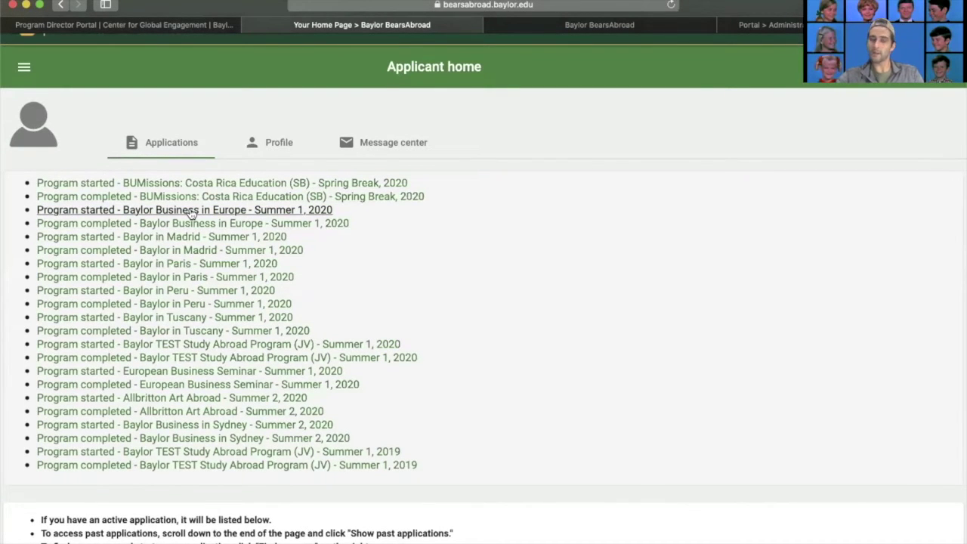
pyautogui.scroll(-1, 191, 214)
pyautogui.scroll(-2, 191, 214)
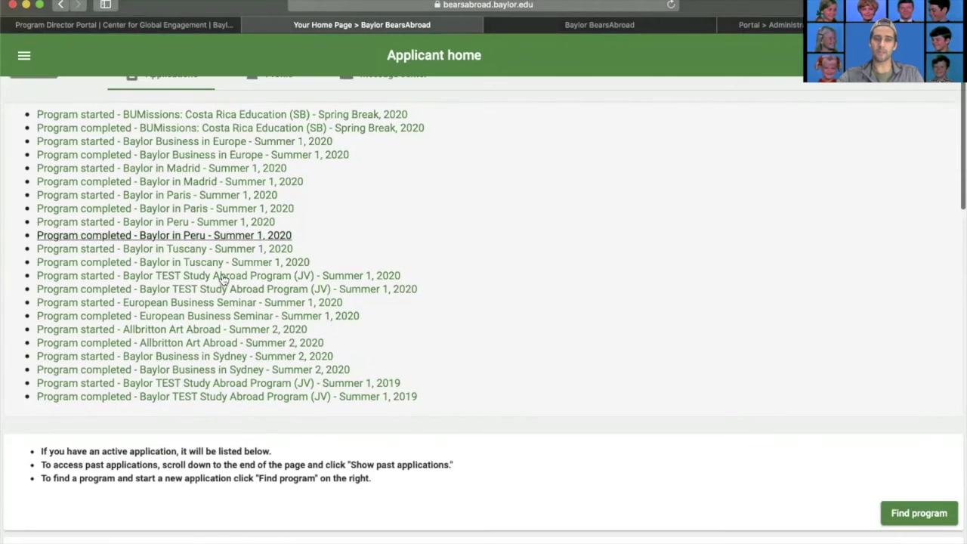
pyautogui.scroll(-3, 271, 362)
pyautogui.scroll(-5, 270, 363)
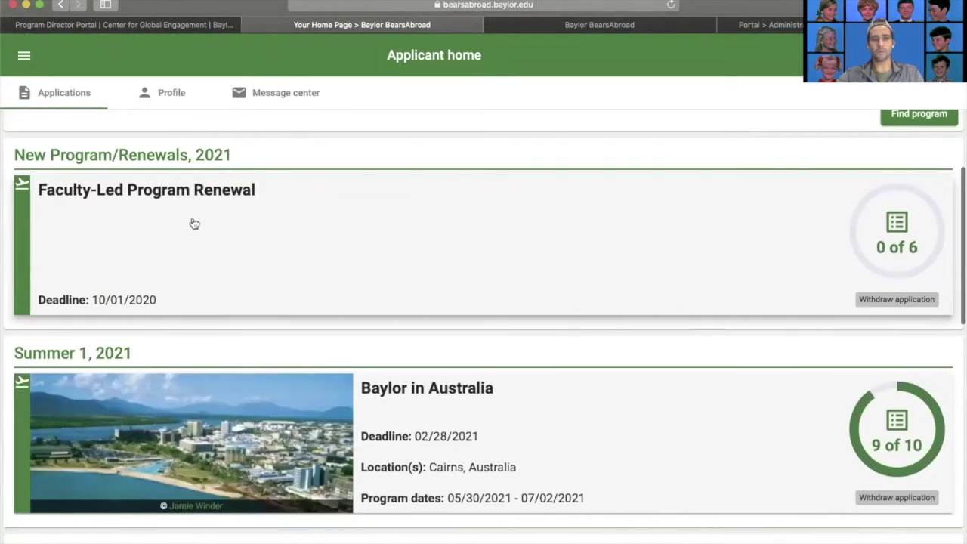
pyautogui.scroll(-1, 195, 223)
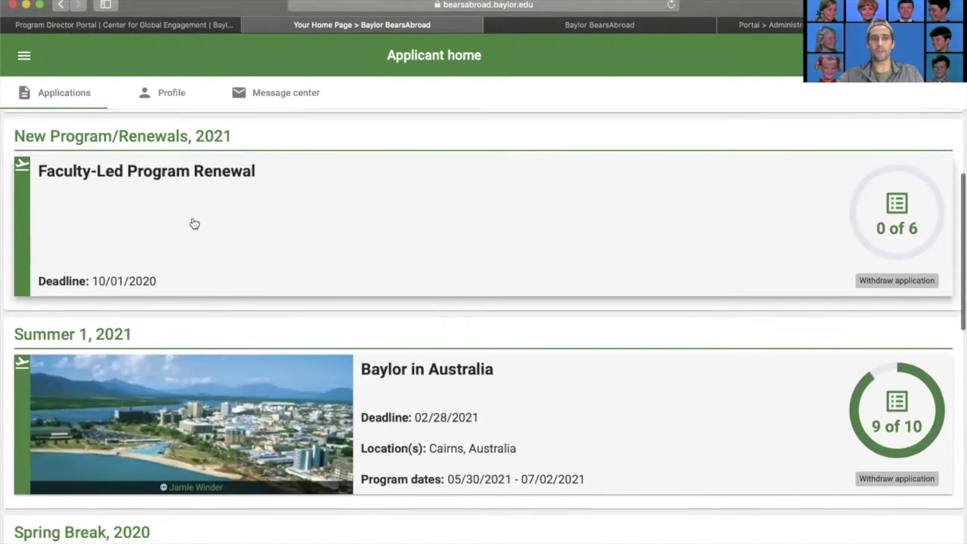
pyautogui.scroll(-2, 191, 233)
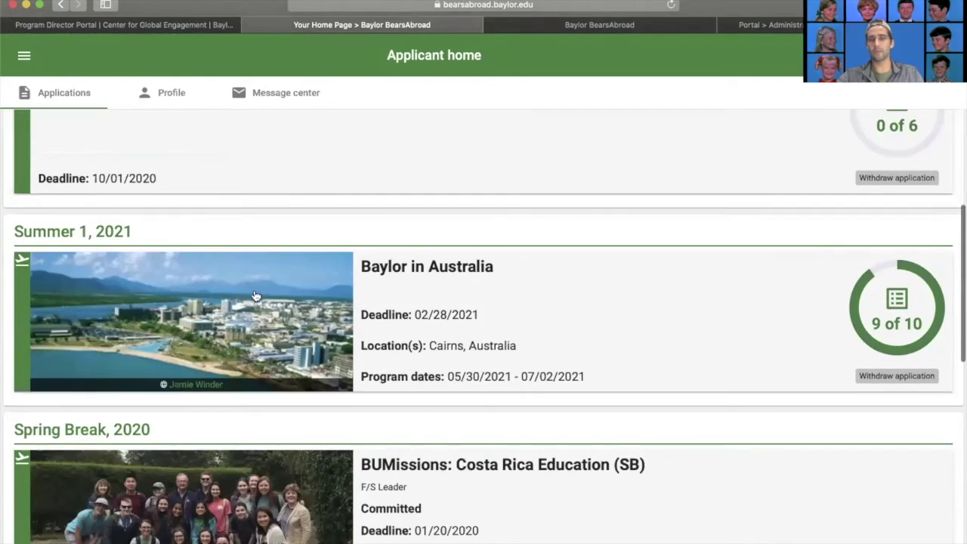
pyautogui.scroll(-3, 281, 333)
pyautogui.scroll(-2, 281, 339)
pyautogui.scroll(15, 281, 338)
pyautogui.scroll(-1, 281, 338)
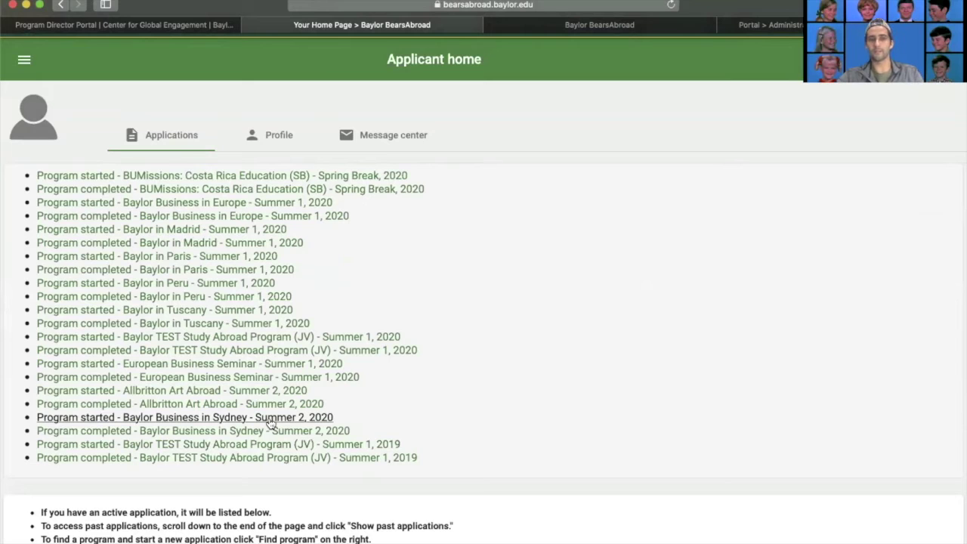
# View the Faculty-Led Program Renewal application under New Program/Renewals, 2021, and return to Applicant home.
pyautogui.scroll(-8, 269, 425)
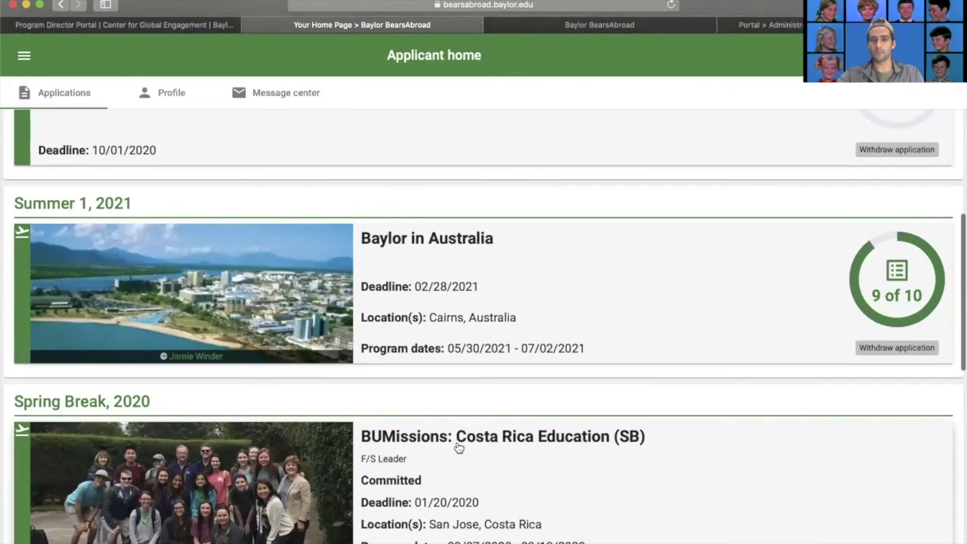
pyautogui.scroll(1, 458, 448)
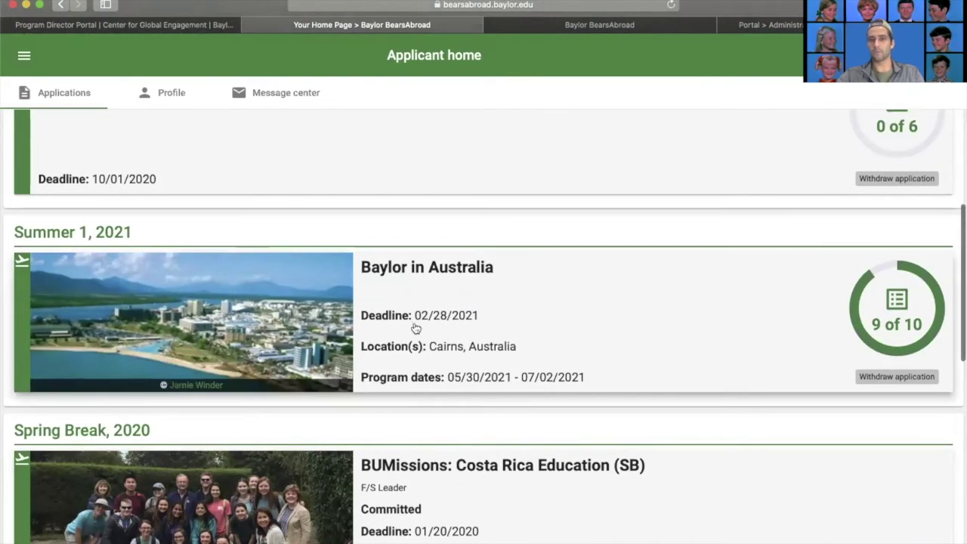
pyautogui.scroll(3, 436, 325)
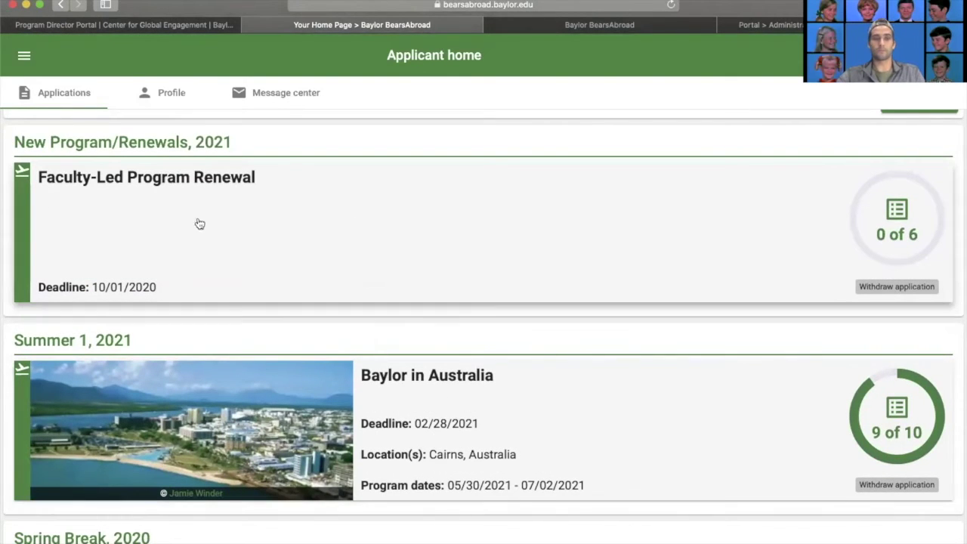
pyautogui.click(137, 178)
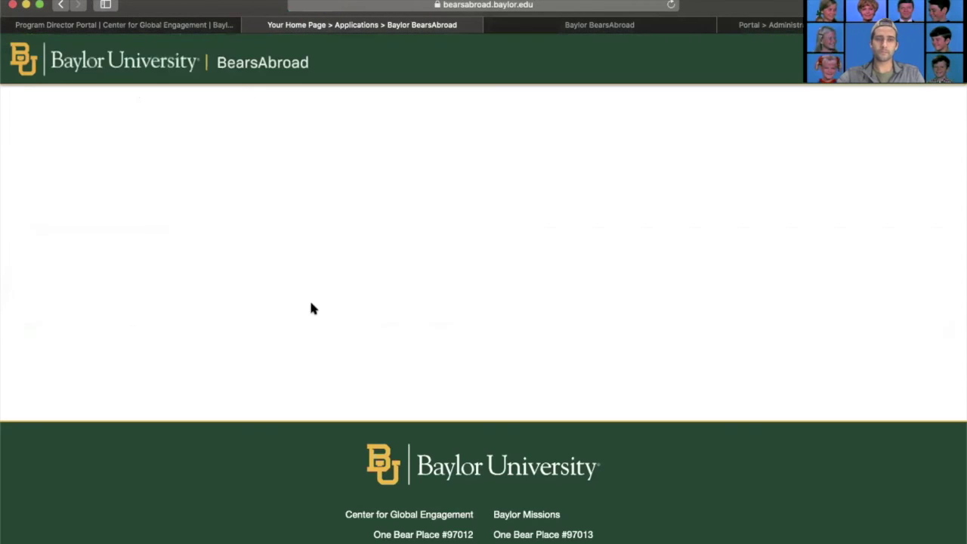
pyautogui.click(61, 5)
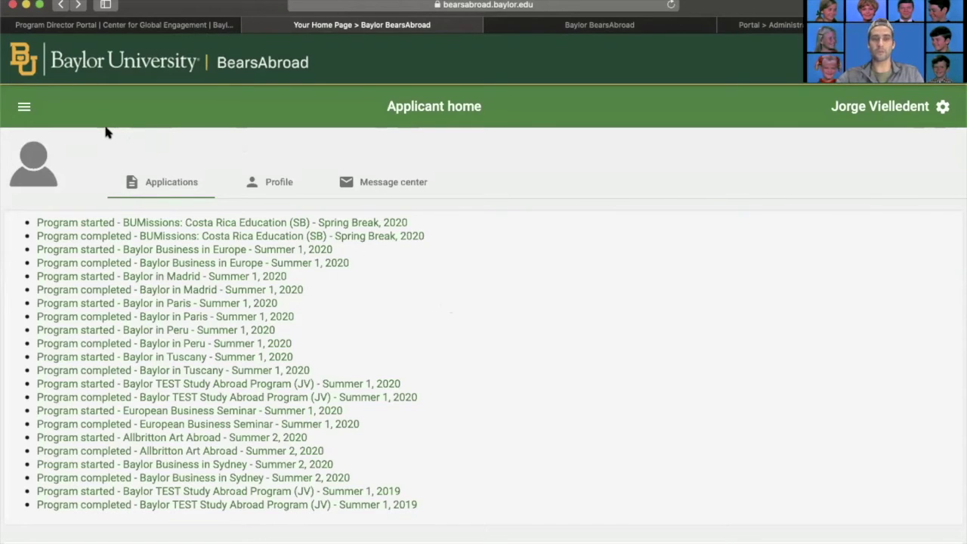
# Switch from Applicant home to the administrative home page and check the options available for Applicants.
pyautogui.click(24, 109)
pyautogui.click(59, 140)
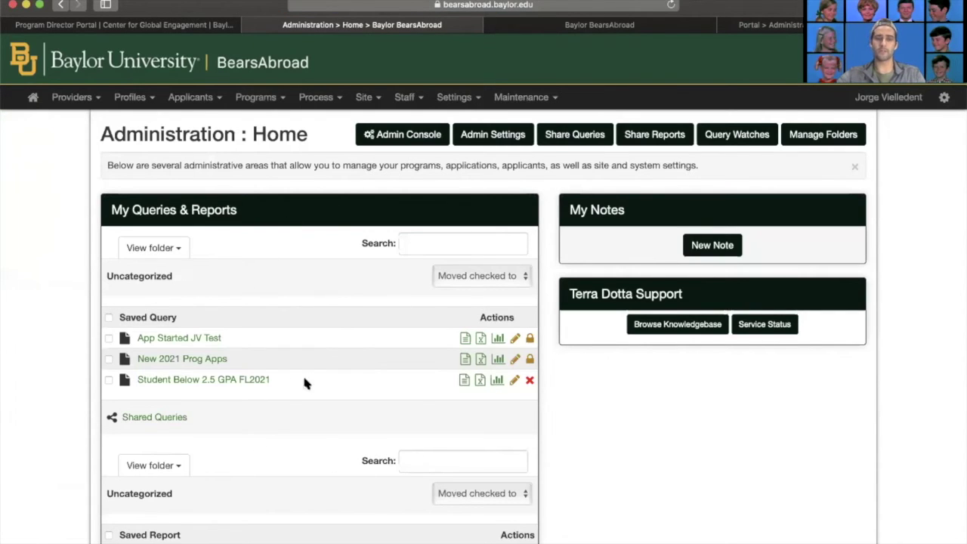
pyautogui.scroll(-2, 263, 425)
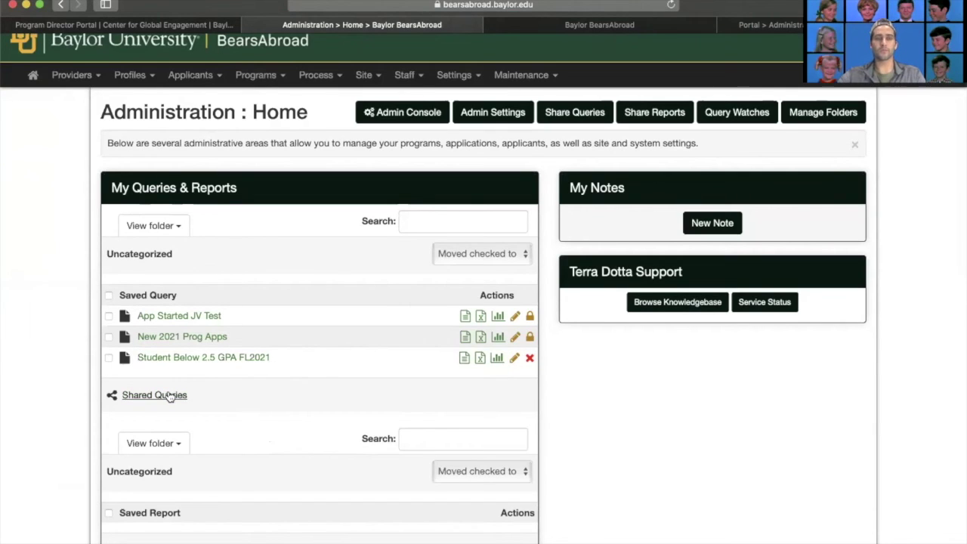
pyautogui.scroll(1, 170, 408)
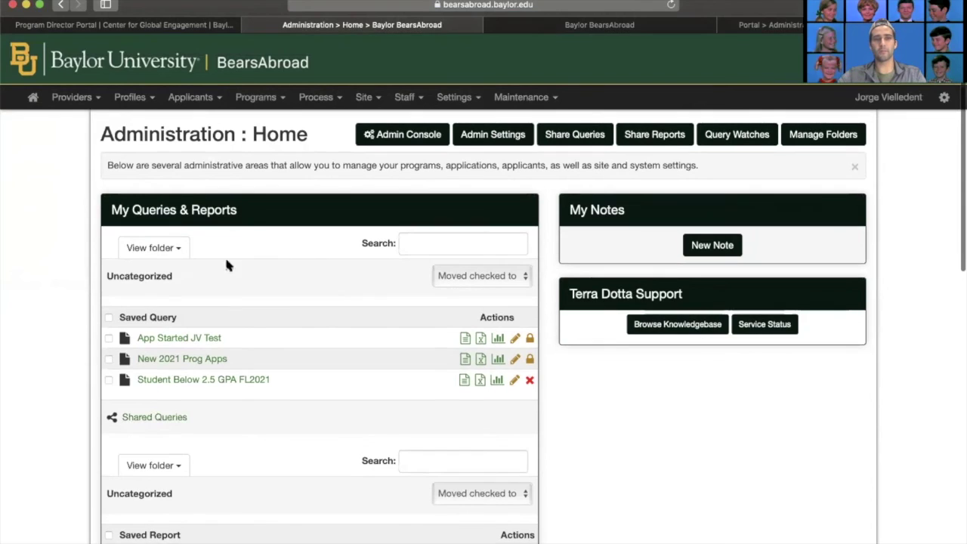
pyautogui.click(195, 98)
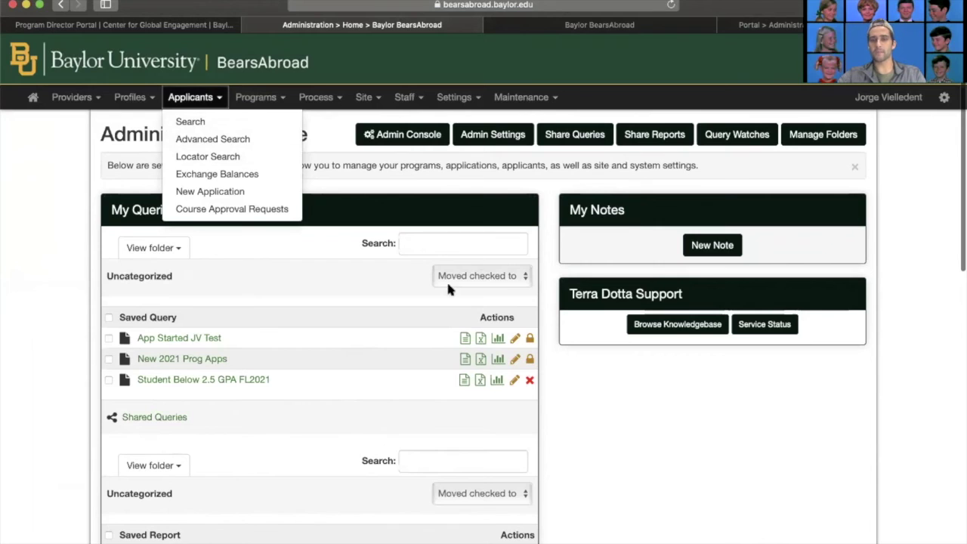
pyautogui.click(376, 291)
# Expand Shared Queries under My Queries & Reports and review the Summer 2021 queries.
pyautogui.scroll(-1, 378, 295)
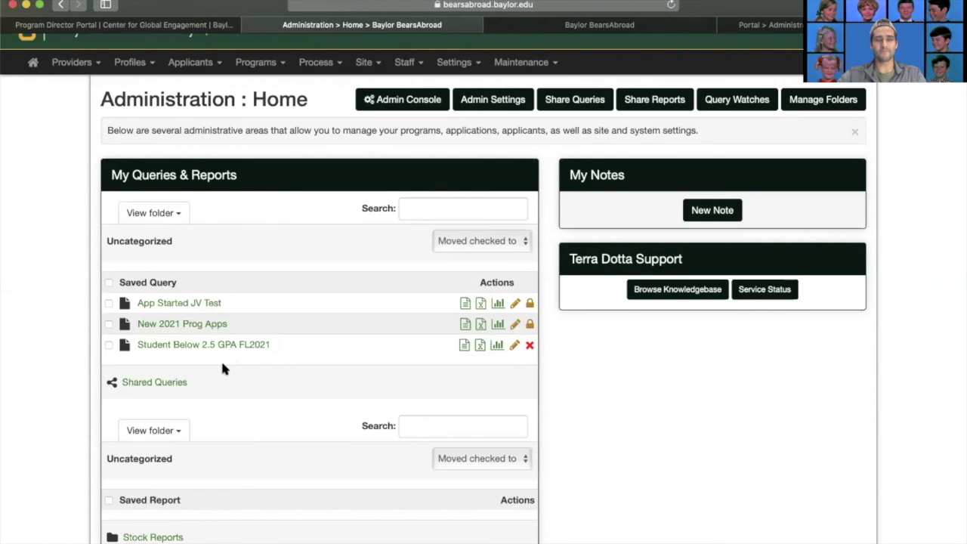
pyautogui.scroll(-1, 222, 368)
pyautogui.scroll(-1, 227, 328)
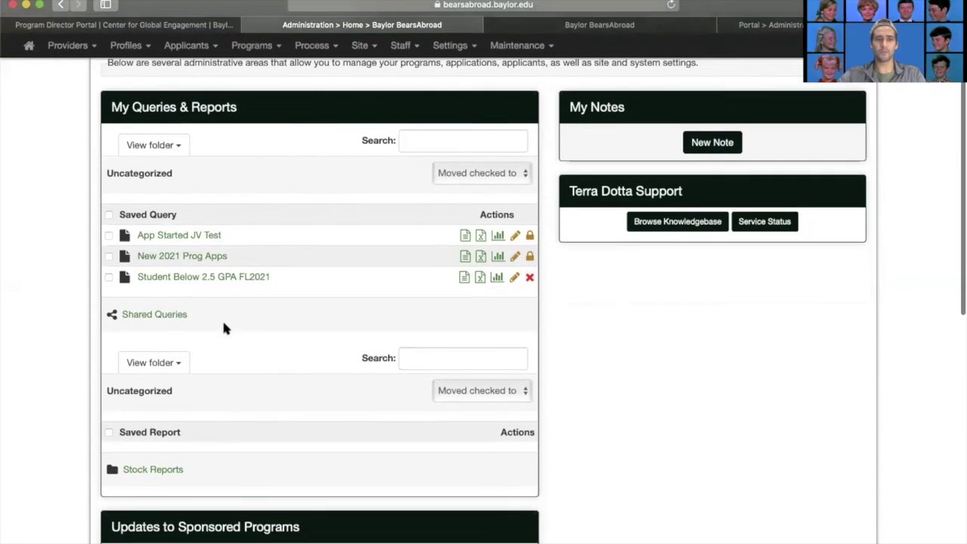
pyautogui.click(161, 318)
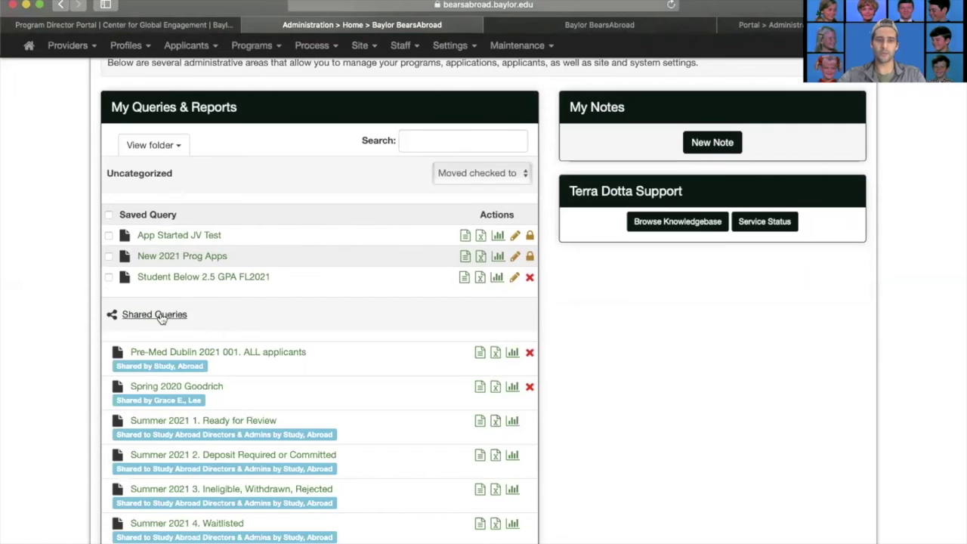
pyautogui.scroll(-5, 249, 249)
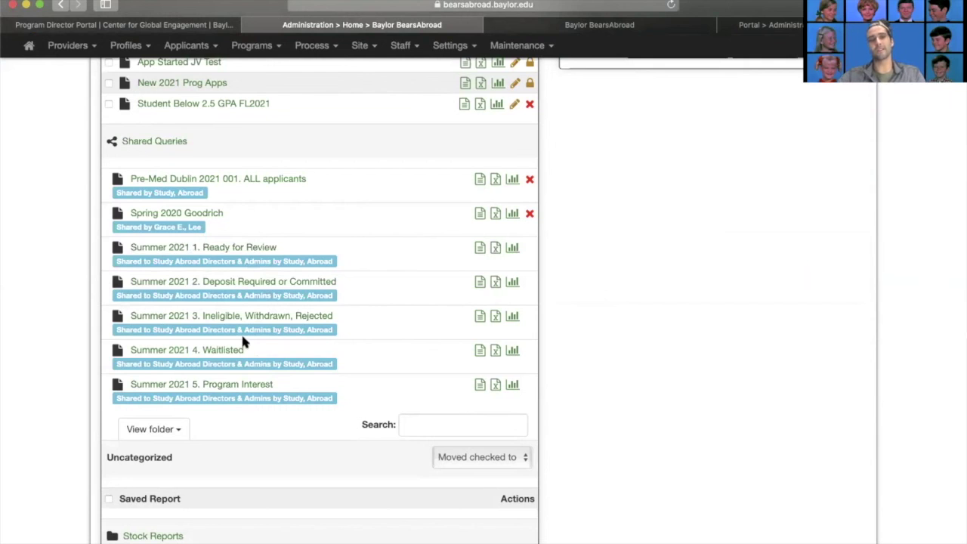
# Check which home pages are available for switching between the applicant and administrative views.
pyautogui.scroll(5, 243, 412)
pyautogui.scroll(2, 244, 414)
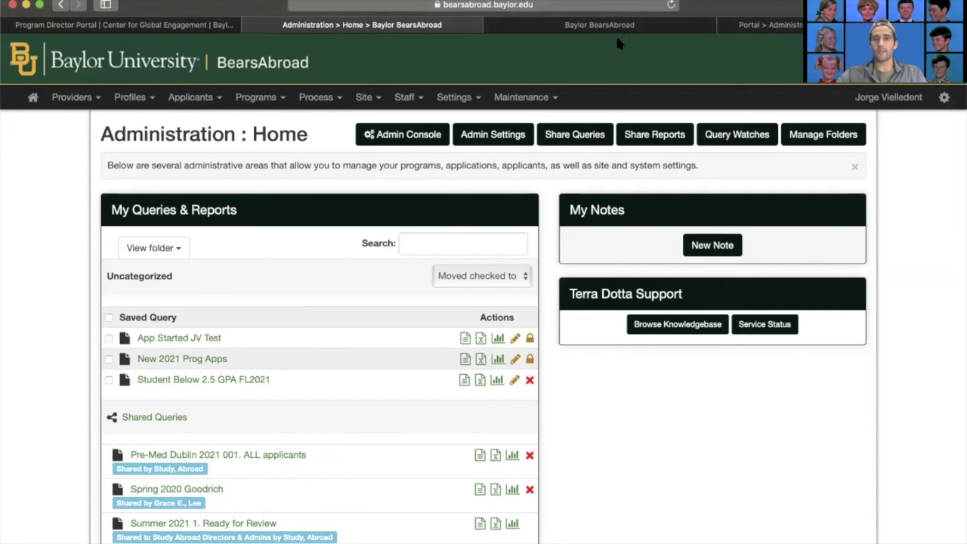
pyautogui.click(33, 101)
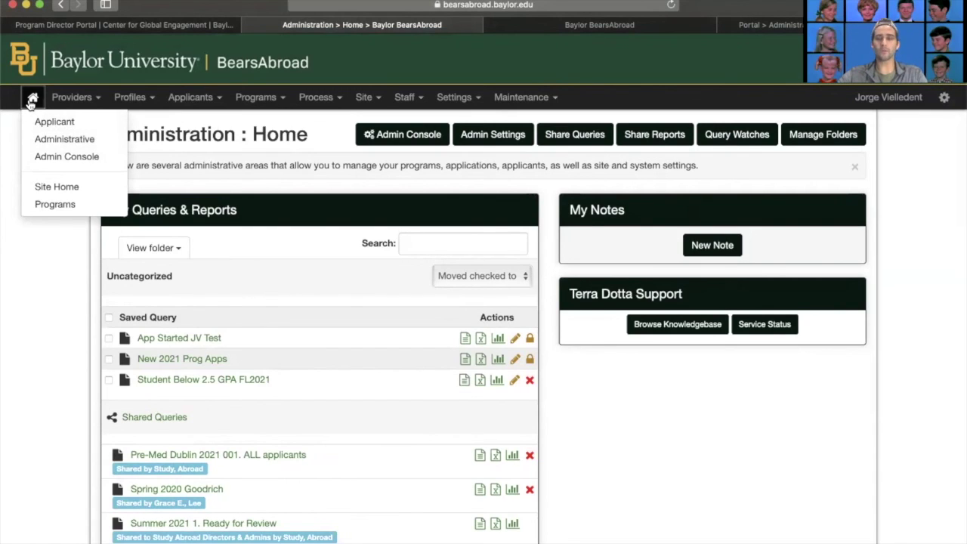
pyautogui.click(470, 191)
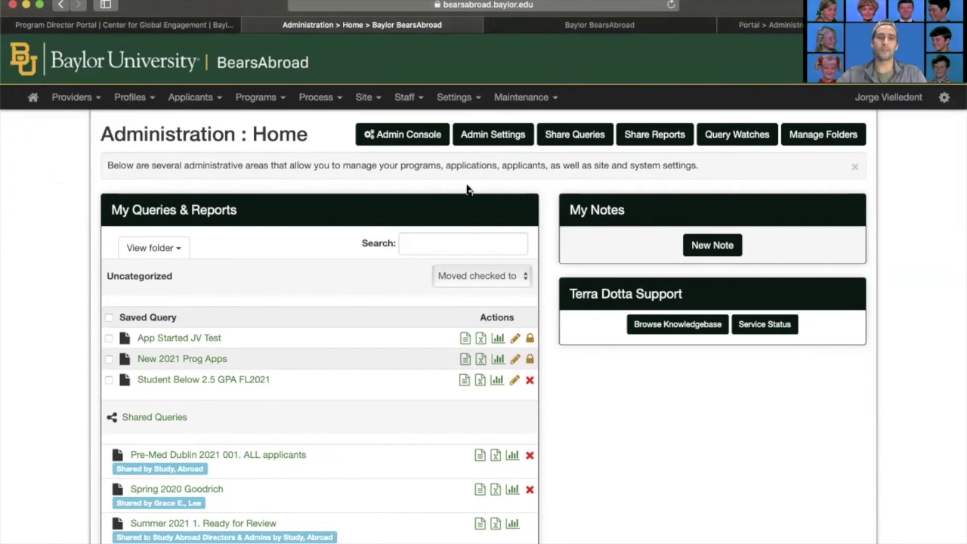